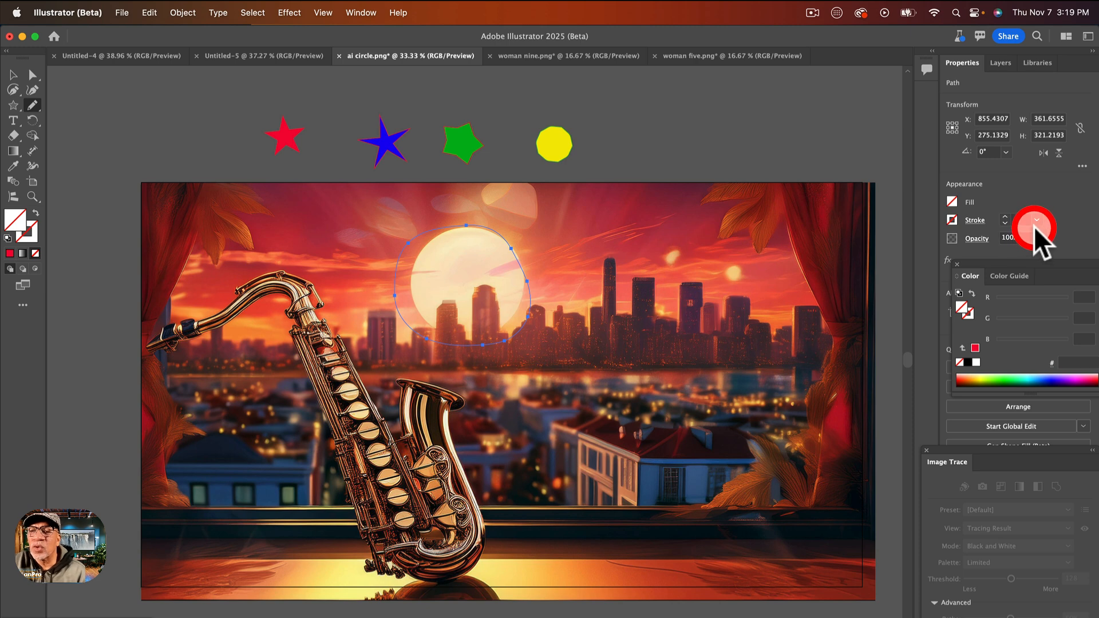
Set the stroke of the freehand circle around the sun to 9 pt.
click(1035, 219)
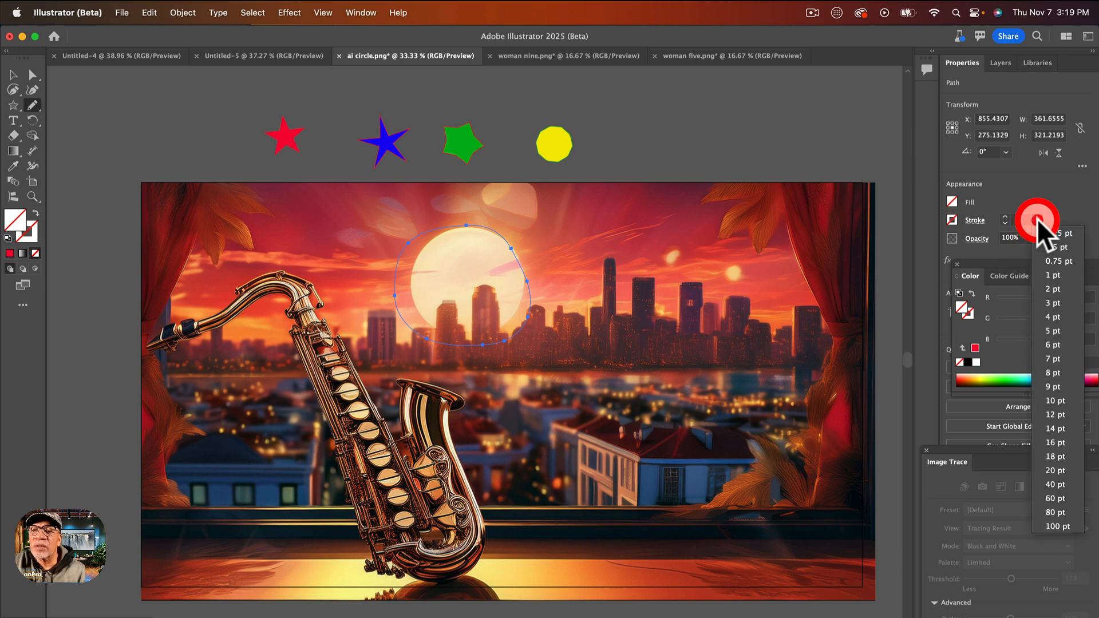
click(1050, 387)
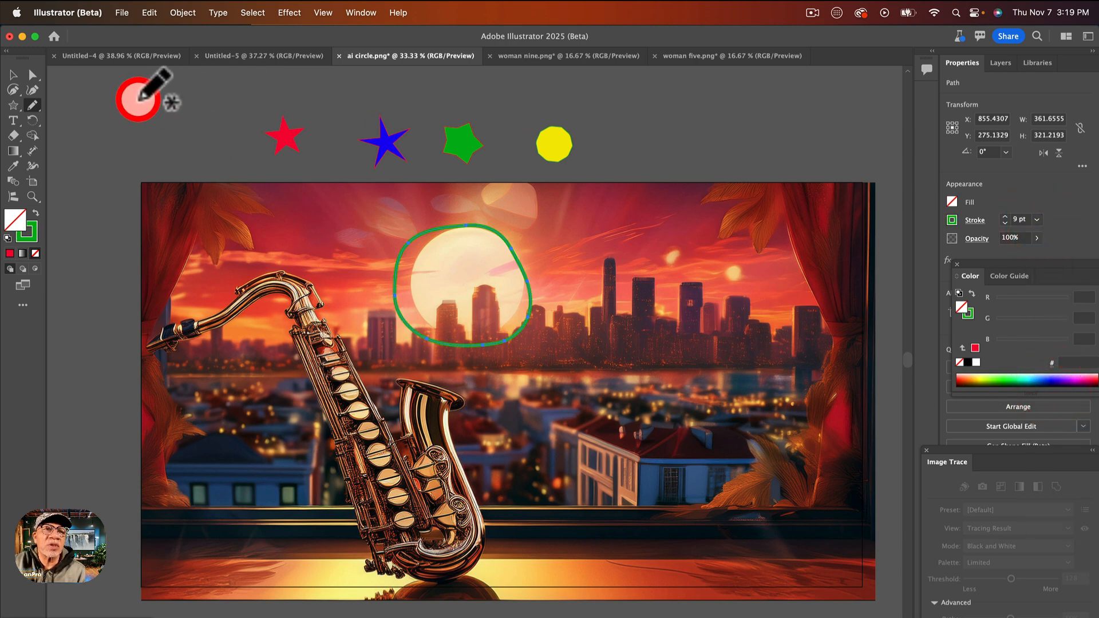
click(13, 74)
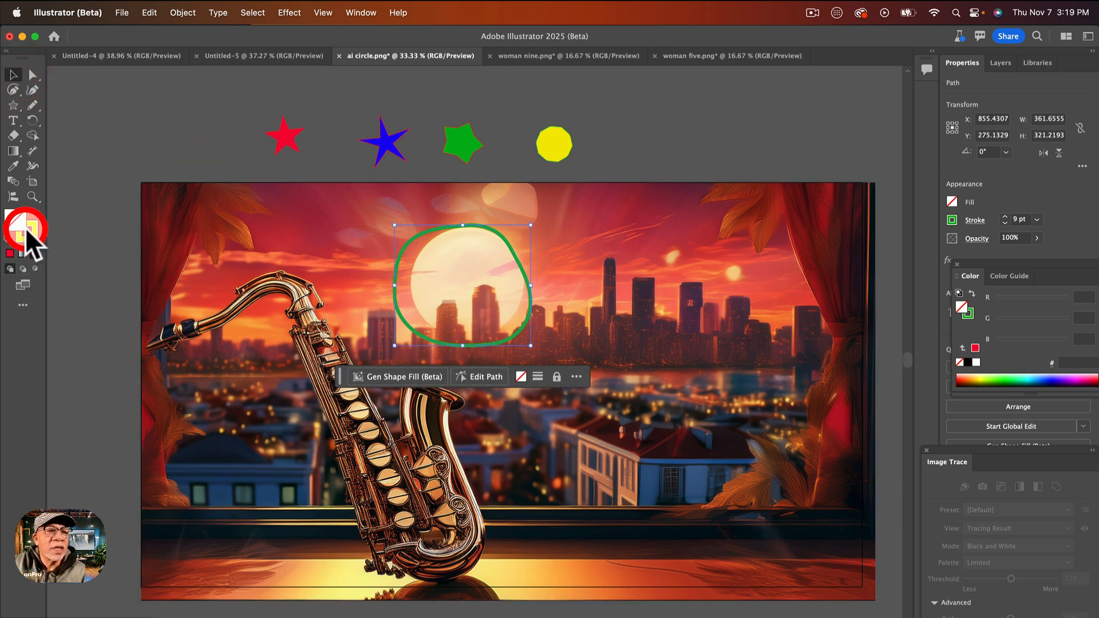
Attach the red star, blue star, green star and yellow shape to the green circle with the Objects on Path tool.
click(289, 143)
shift+click(385, 141)
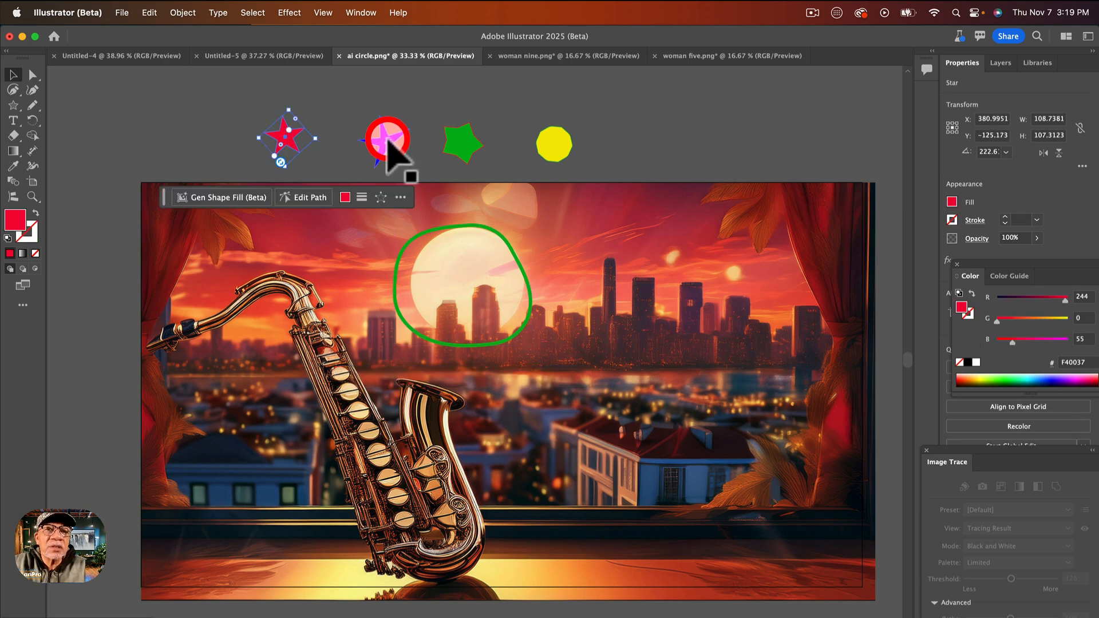
shift+click(461, 144)
shift+click(550, 143)
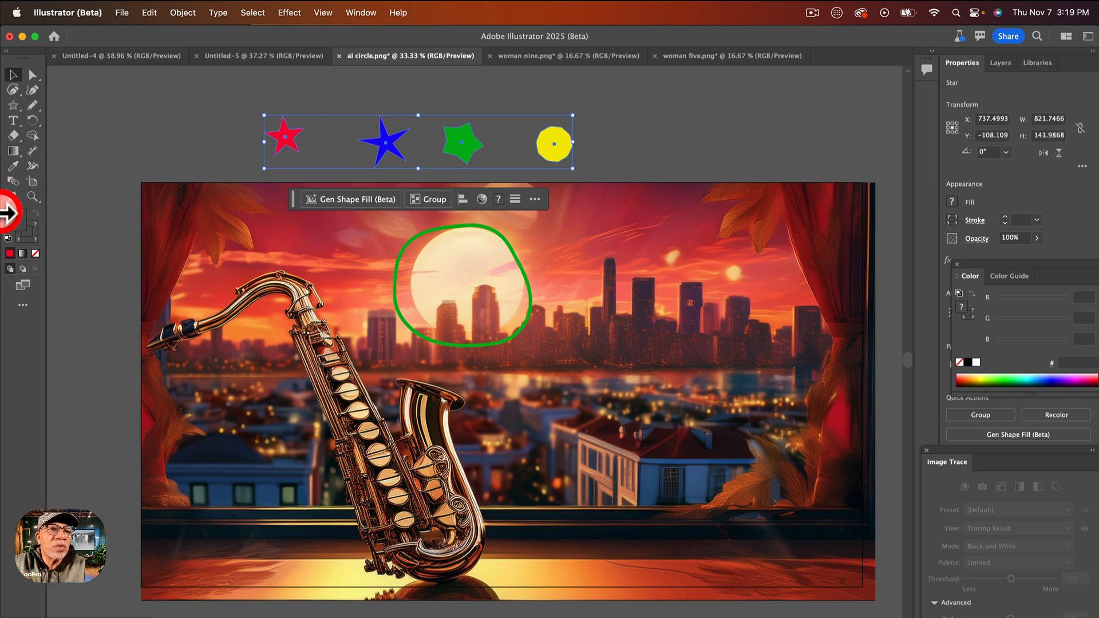
click(14, 198)
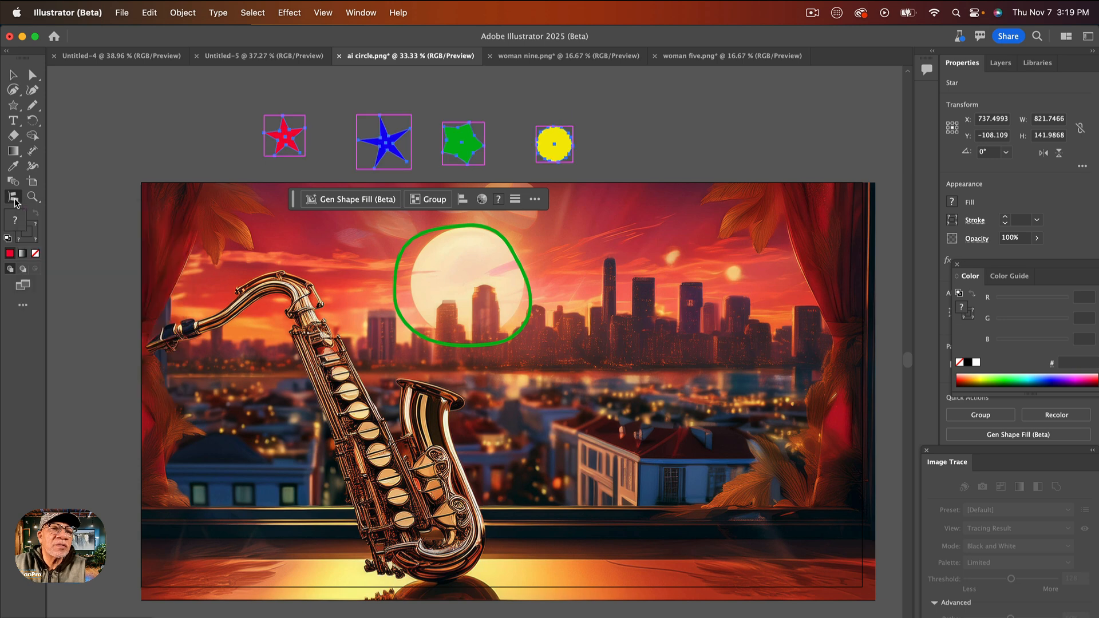
click(460, 227)
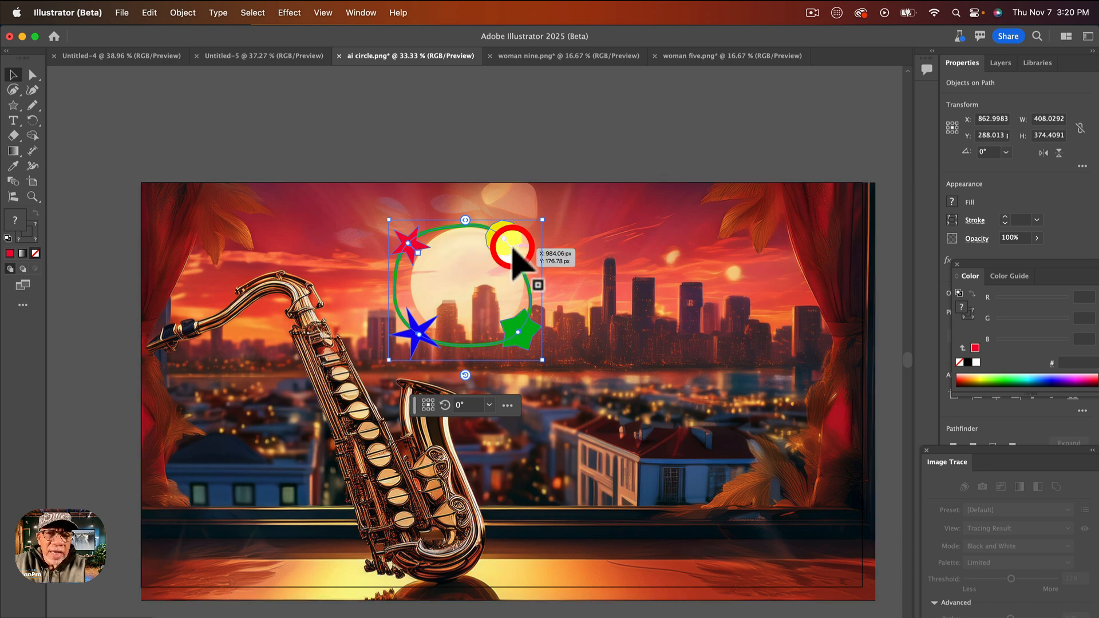
Rotate the attached shapes by about 31° and slide them along the circle until the yellow shape sits at its upper left.
drag(466, 219, 498, 213)
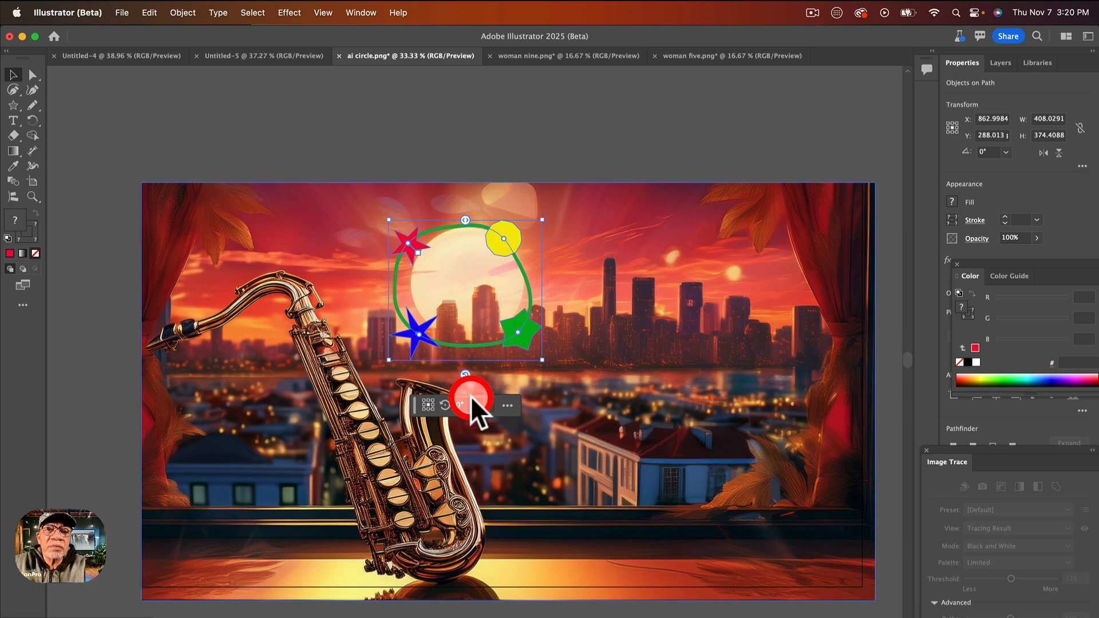
mouse_move(465, 375)
mouse_down()
mouse_move(523, 393)
mouse_move(407, 358)
mouse_move(517, 373)
mouse_move(422, 360)
mouse_move(485, 369)
mouse_up()
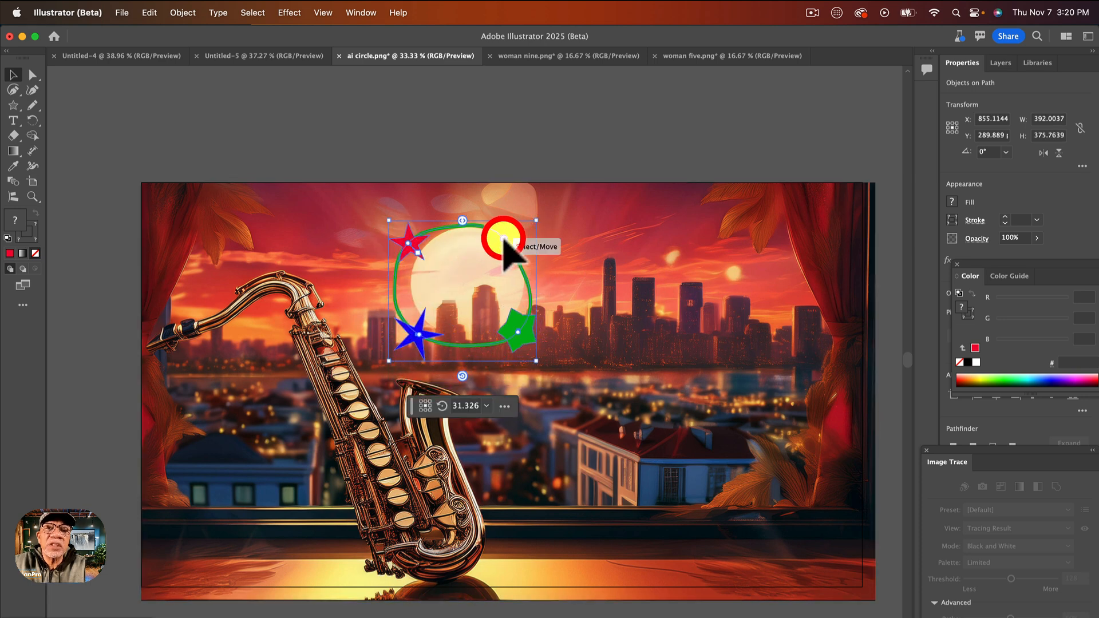
drag(502, 240, 511, 266)
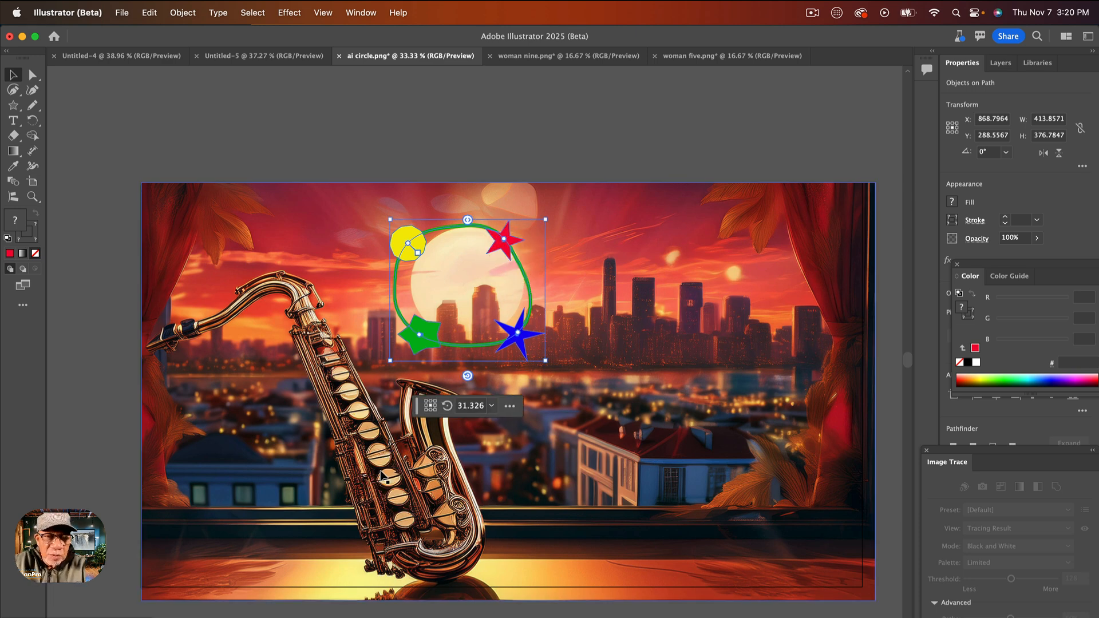
click(151, 381)
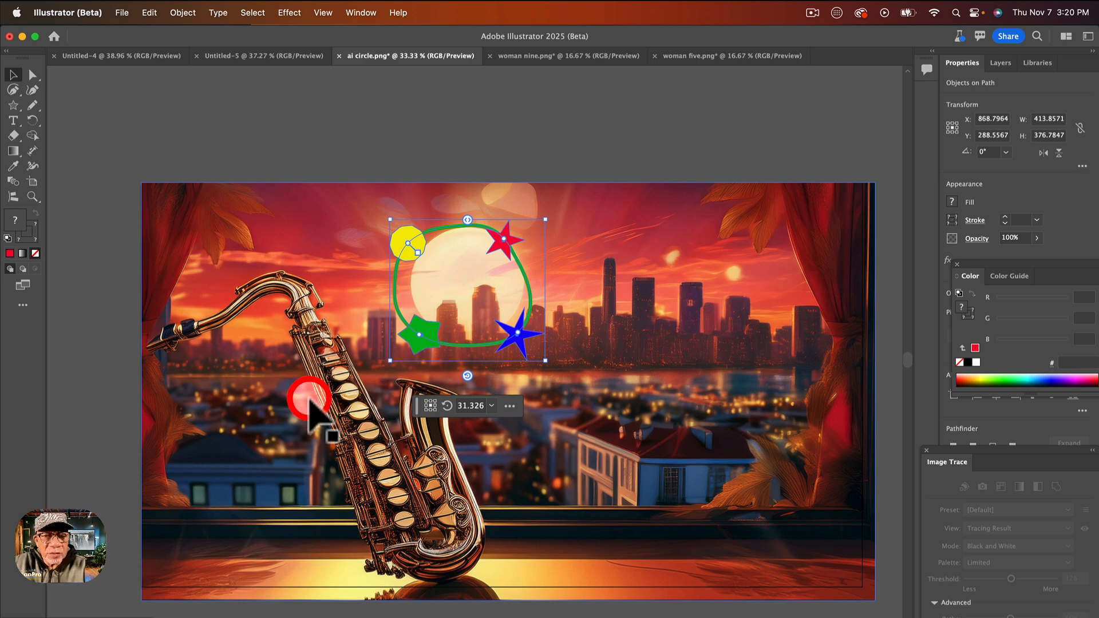
drag(466, 219, 500, 220)
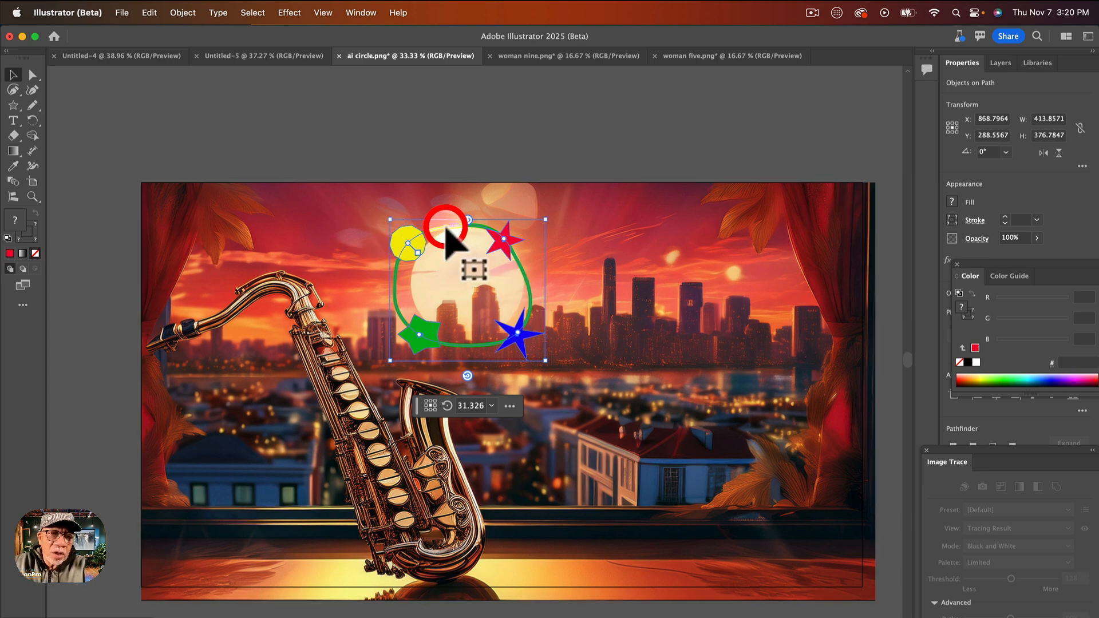
drag(418, 253, 415, 255)
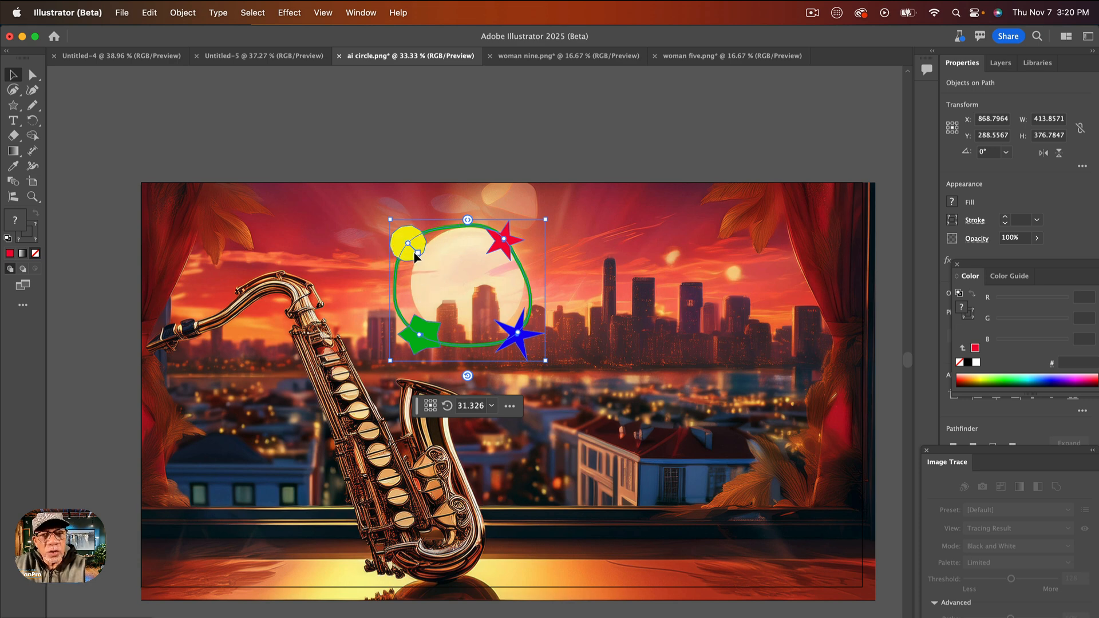
click(430, 164)
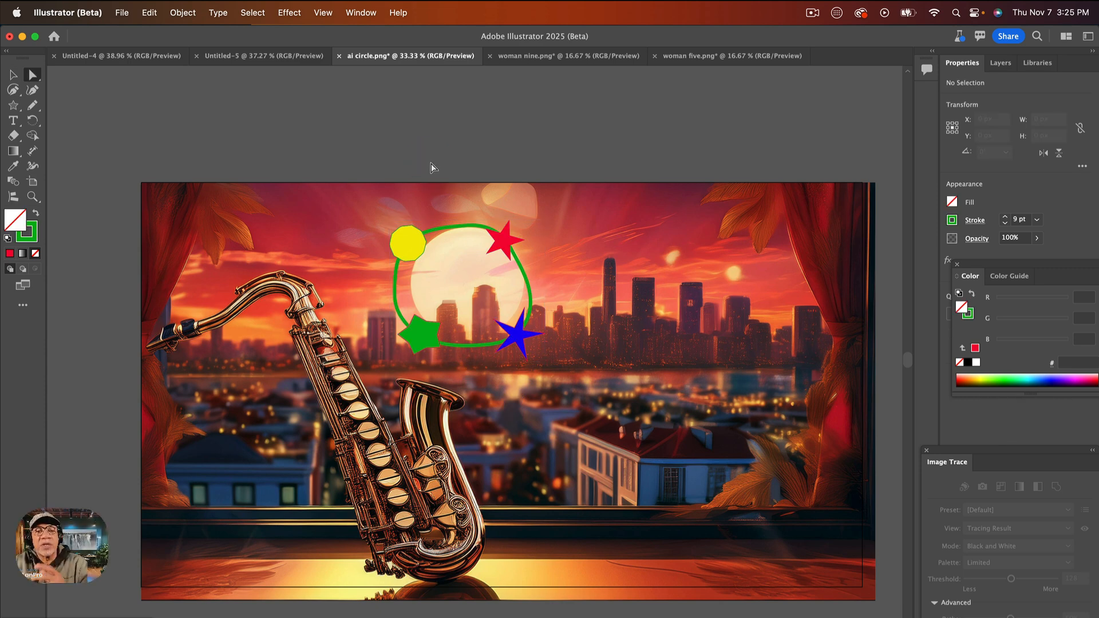
Try pulling the green circle's bottom anchor downward with Direct Selection to about 531 px total height, and undo the move.
drag(434, 163, 397, 303)
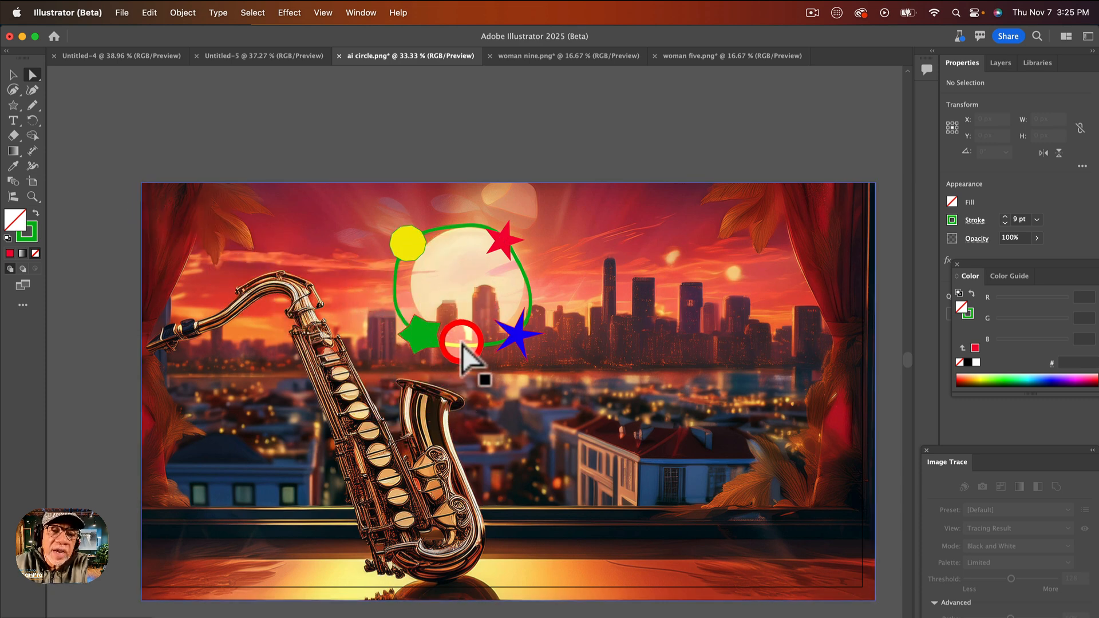
click(18, 76)
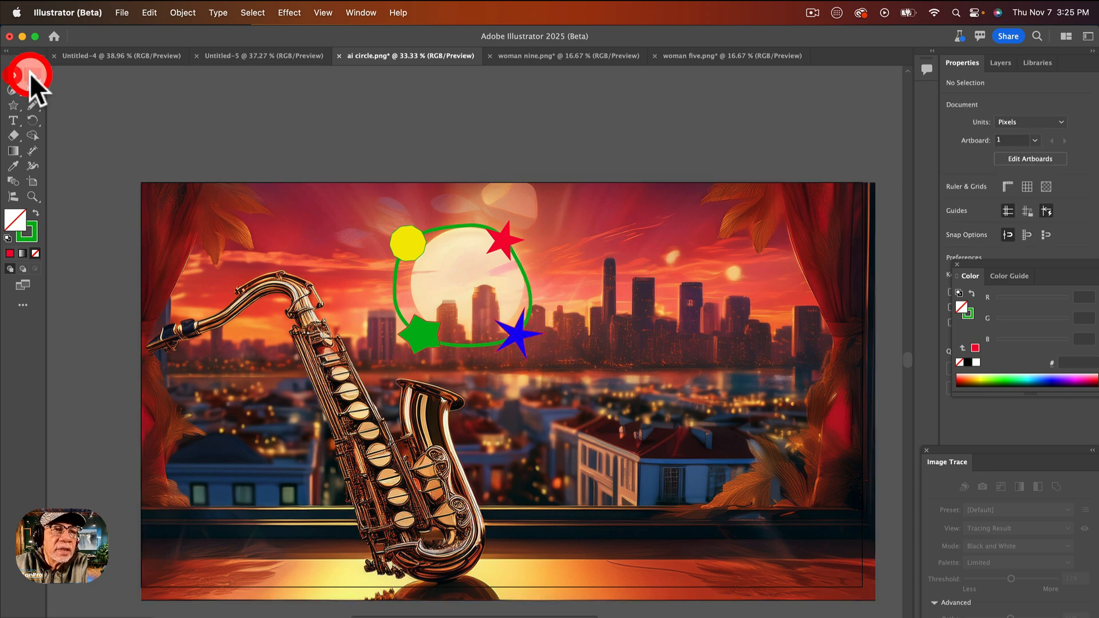
click(33, 75)
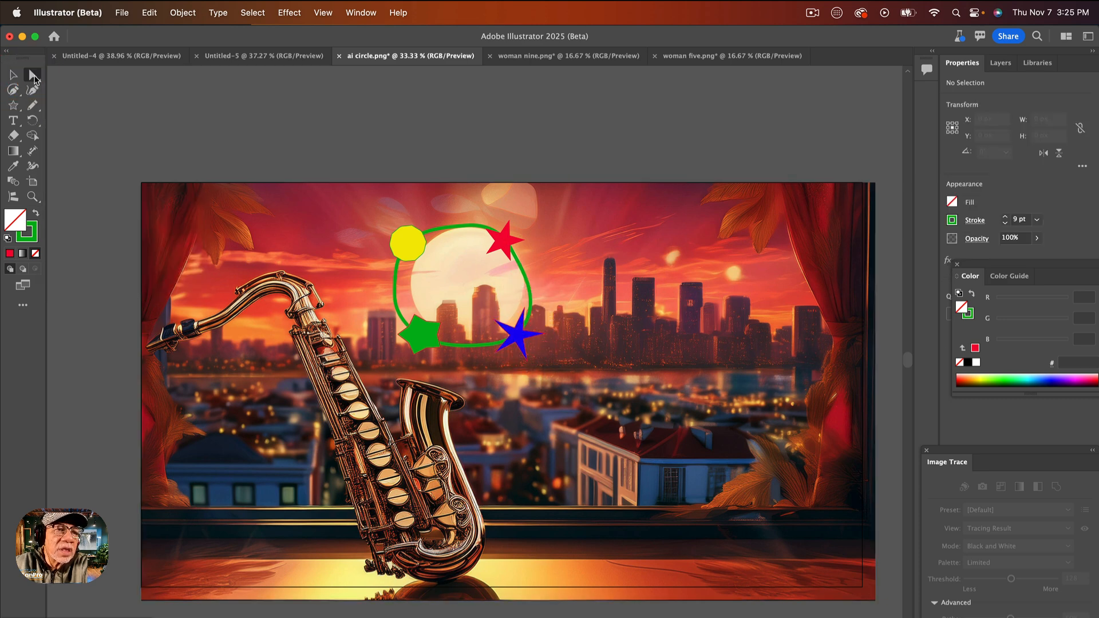
click(35, 74)
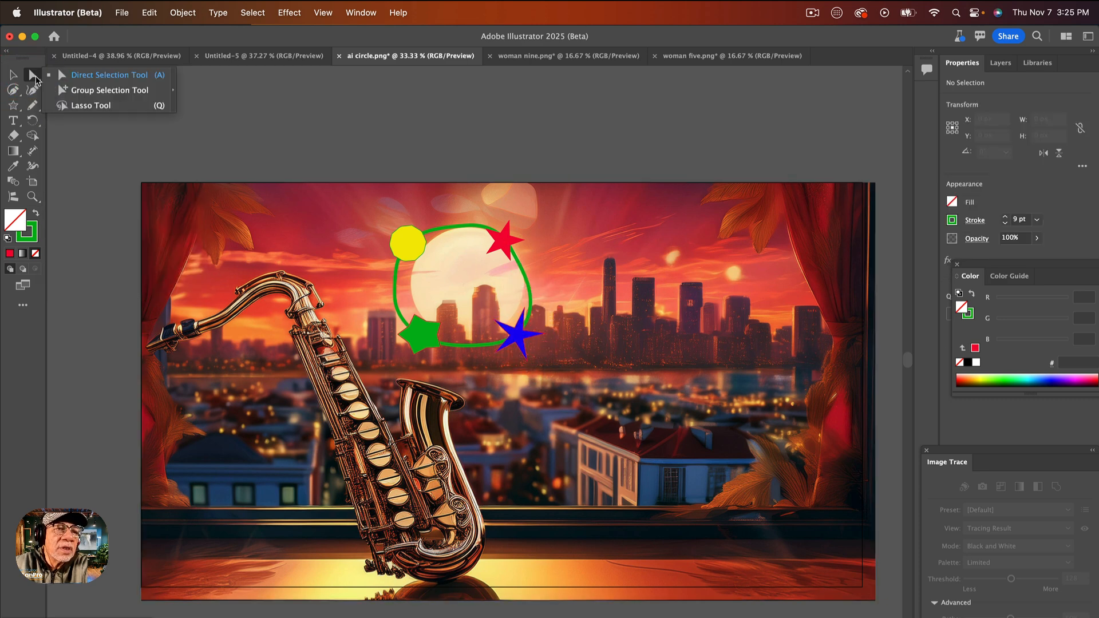
click(115, 77)
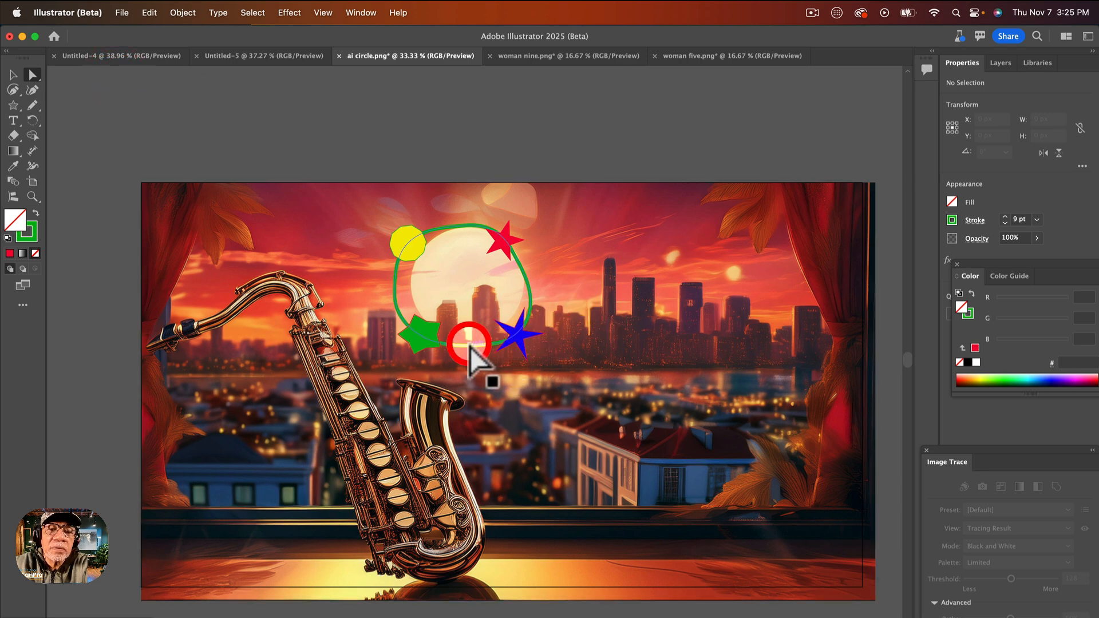
drag(469, 346, 484, 427)
mouse_move(504, 341)
mouse_down()
mouse_move(533, 333)
mouse_move(537, 347)
mouse_move(508, 354)
mouse_up()
click(151, 14)
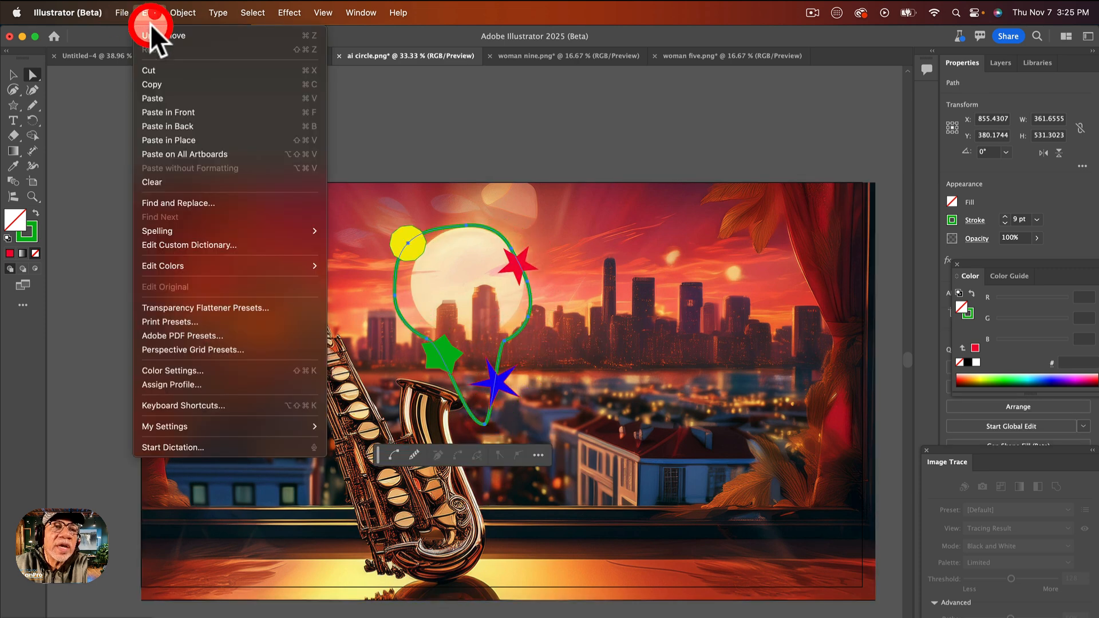
click(158, 36)
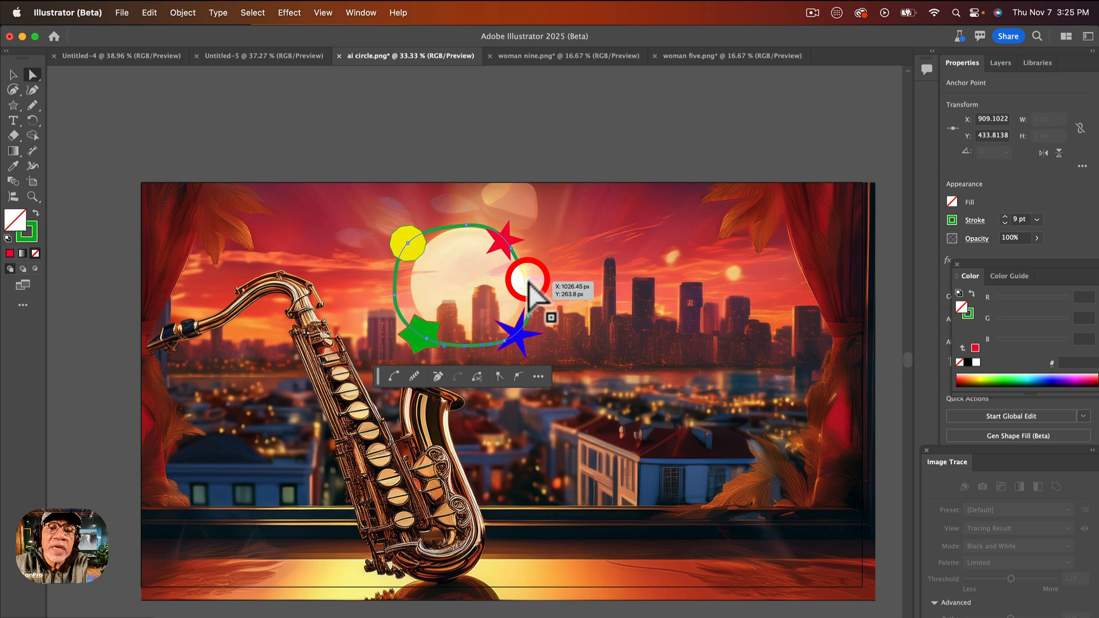
Stretch the green path by pulling its right anchor outward over the skyline, to a path width of about 840 px.
drag(527, 280, 710, 285)
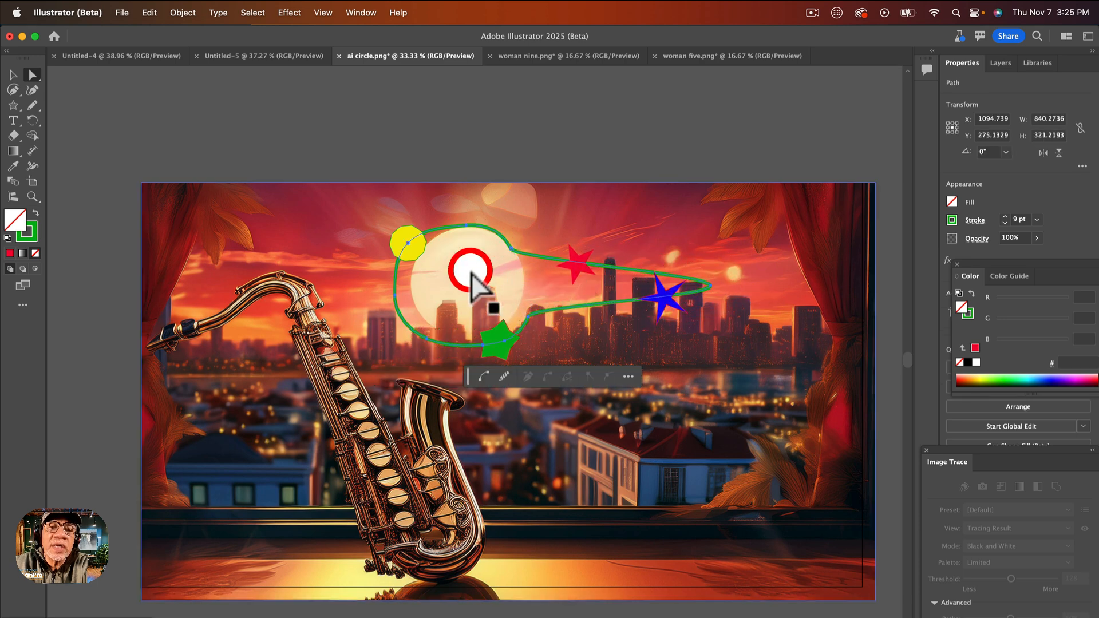
click(472, 269)
click(508, 248)
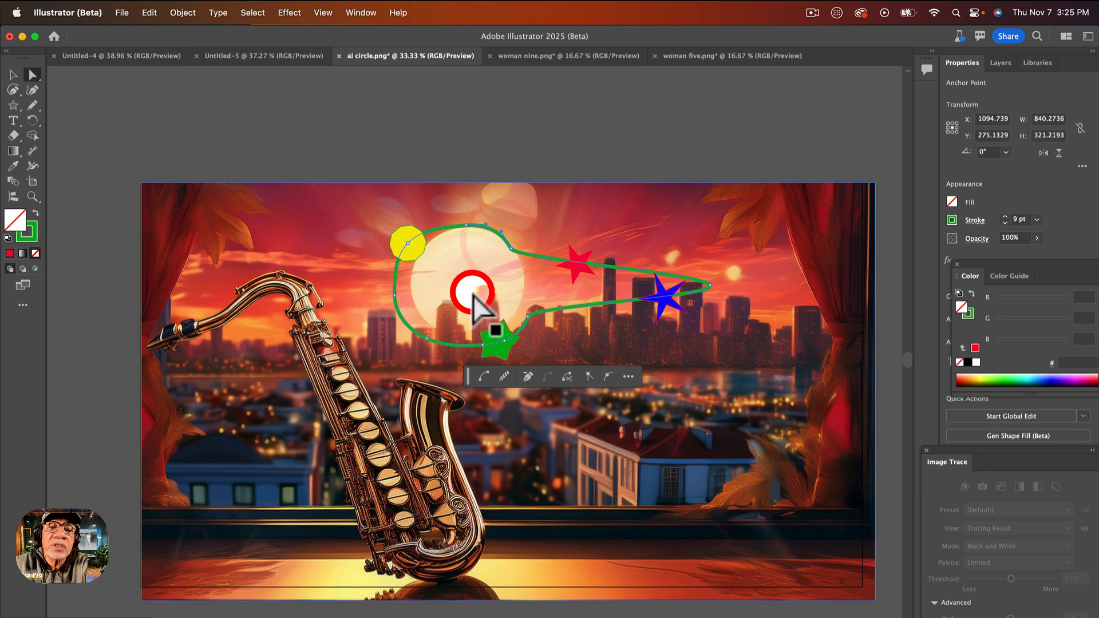
Try to change the spacing of the four shapes along the stretched path.
click(14, 74)
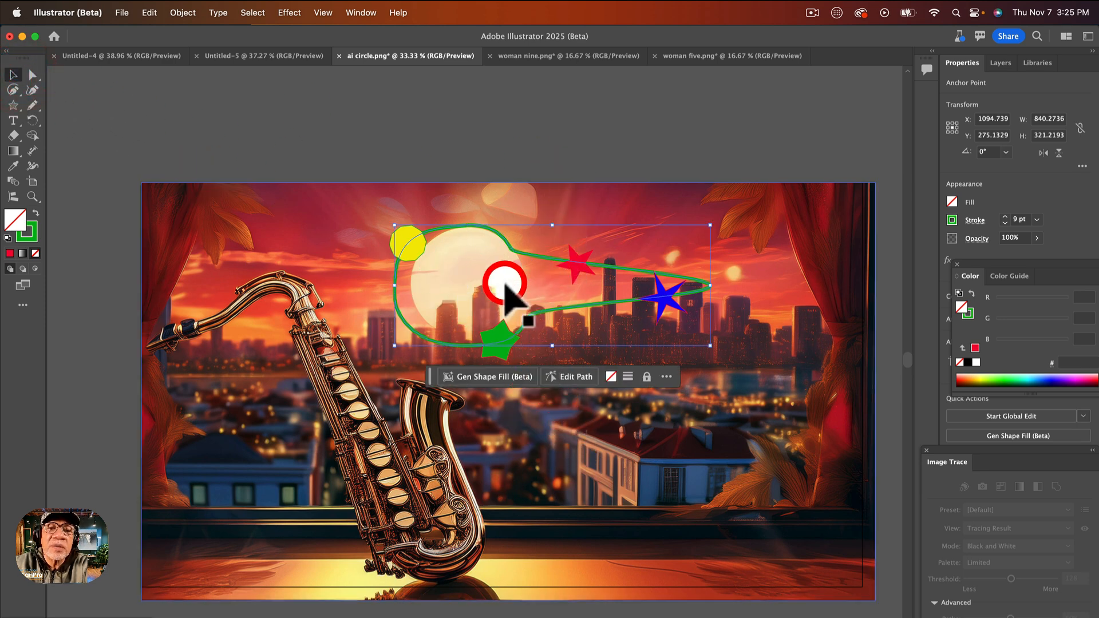
click(411, 243)
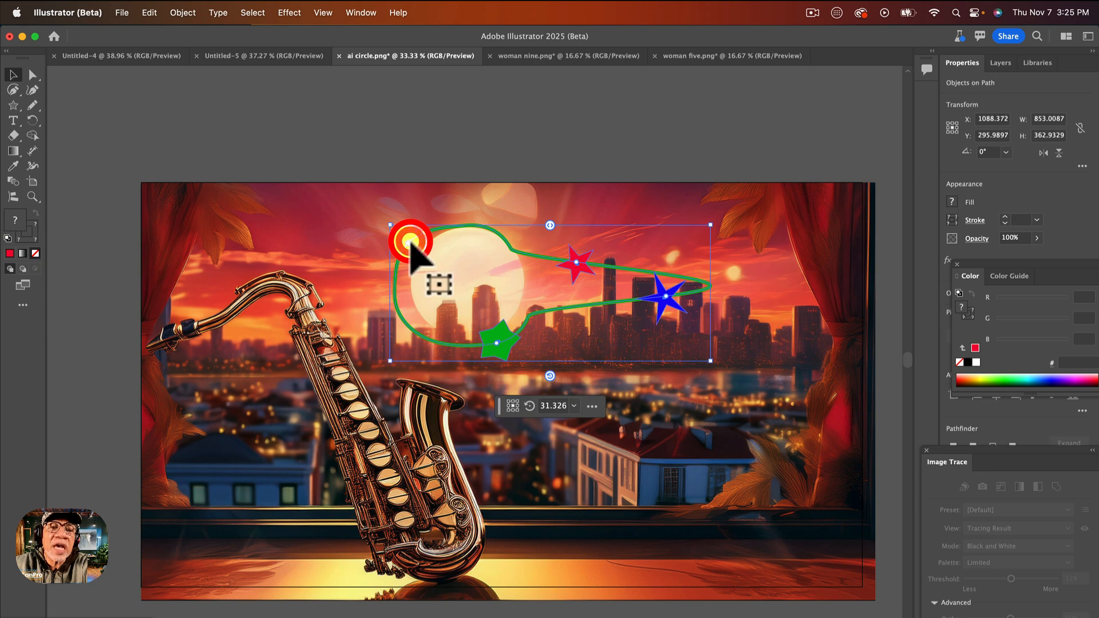
drag(550, 225, 693, 248)
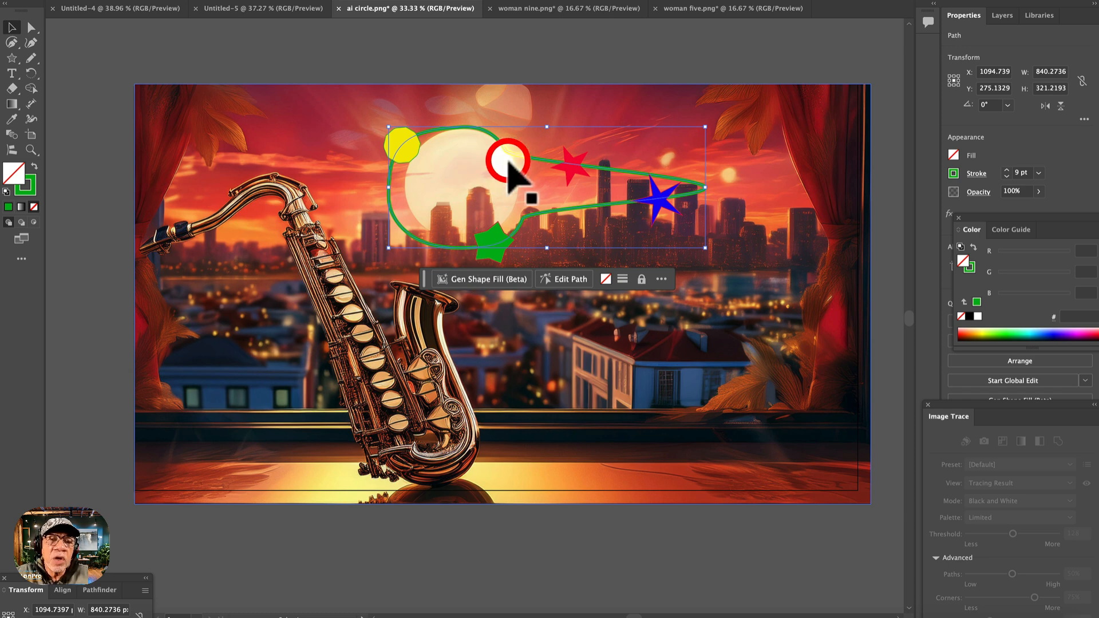
Expand the fill and stroke of the stretched green path.
scroll(452, 142, down, 3)
scroll(415, 147, up, 3)
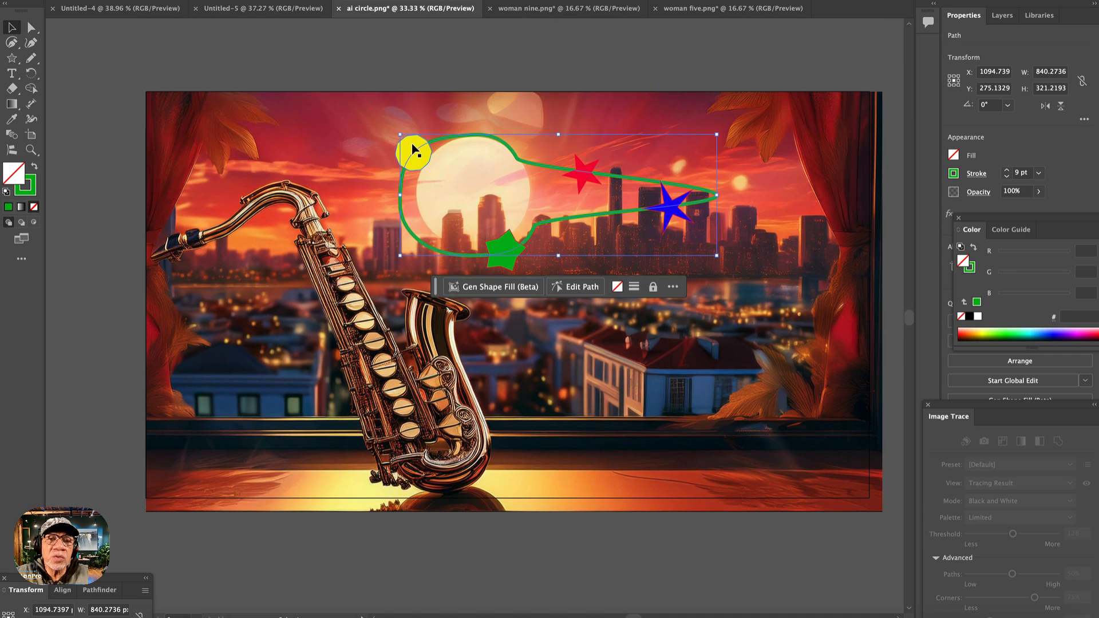
click(184, 0)
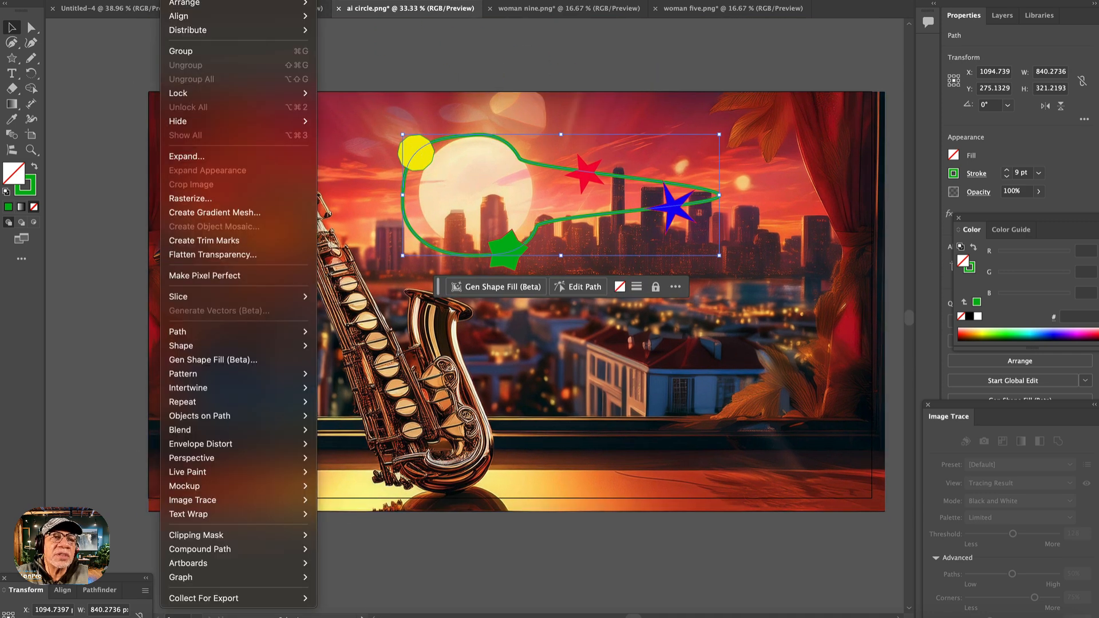
click(187, 153)
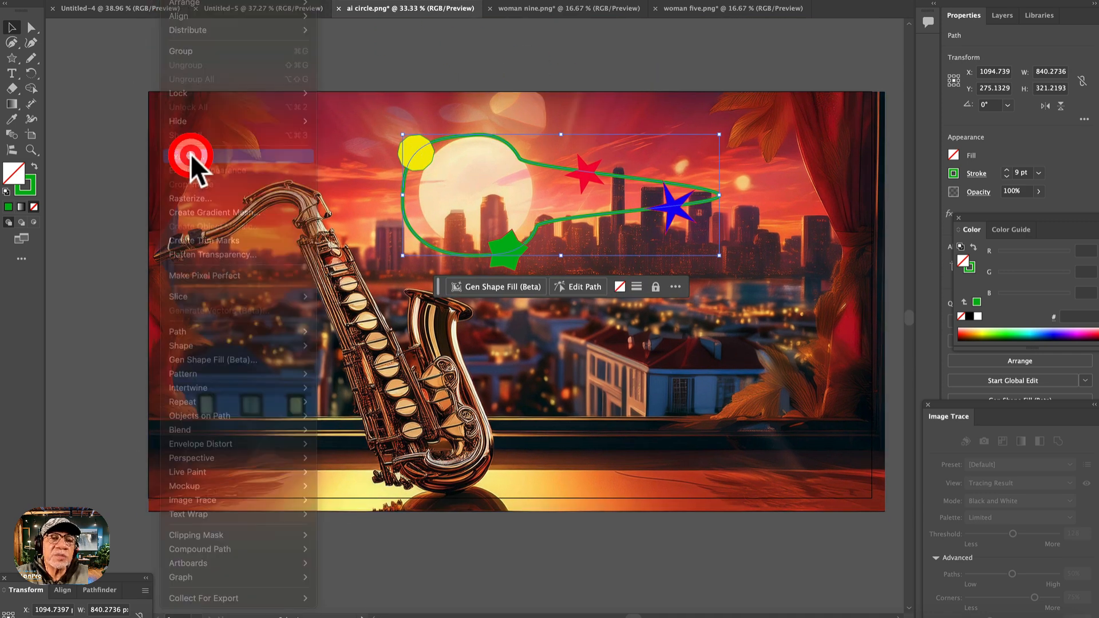
click(493, 275)
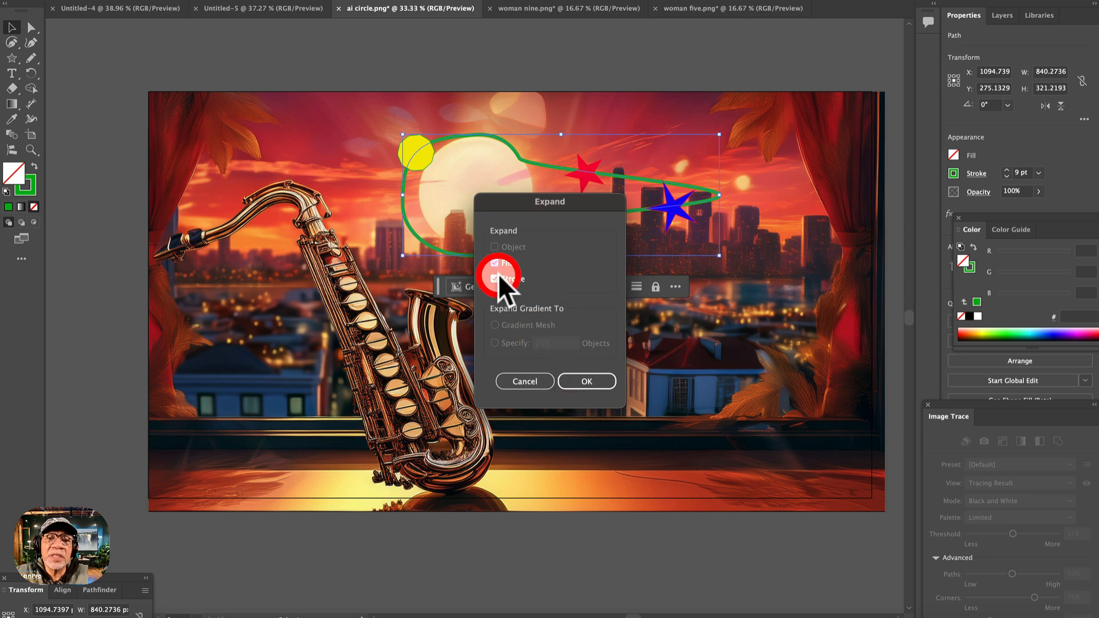
click(587, 380)
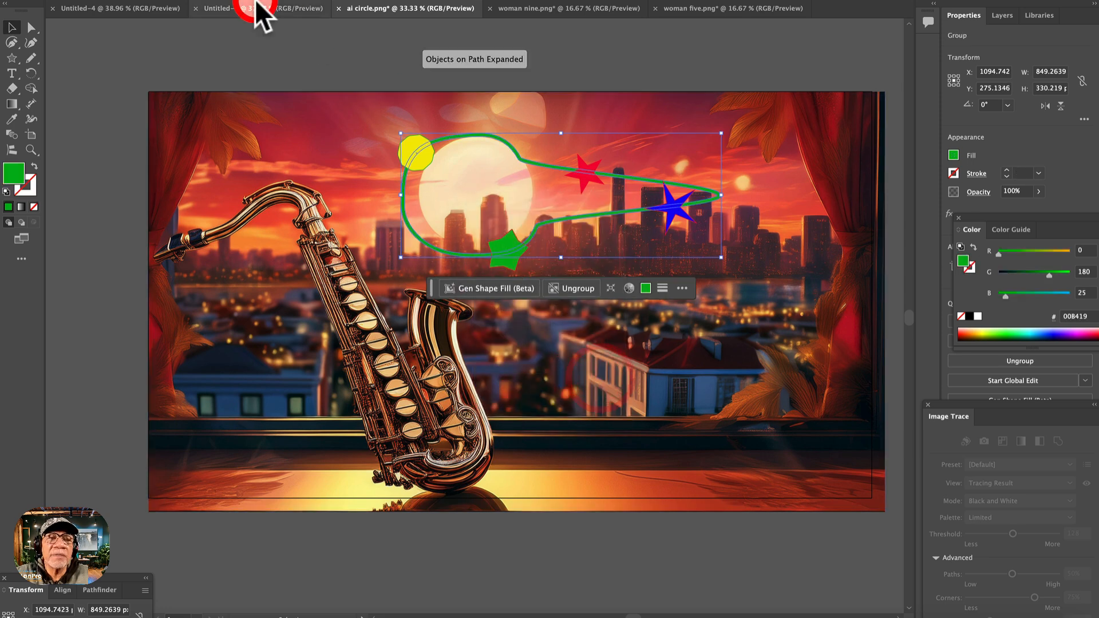
Delete the expanded green outline, leaving the four shapes in place.
click(31, 29)
click(13, 27)
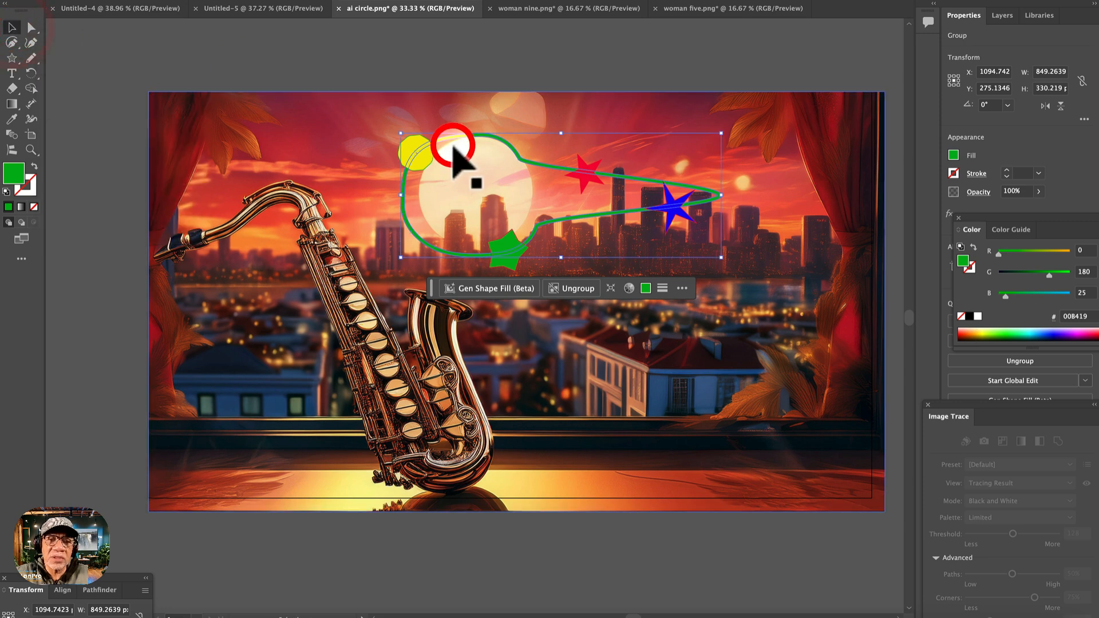
click(475, 137)
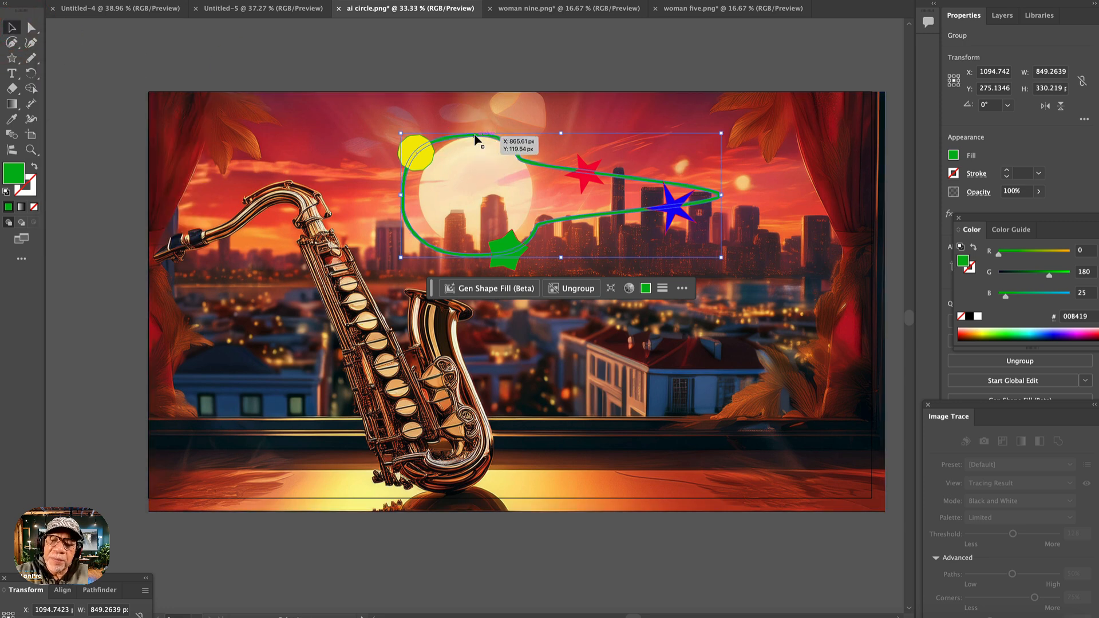
key(Delete)
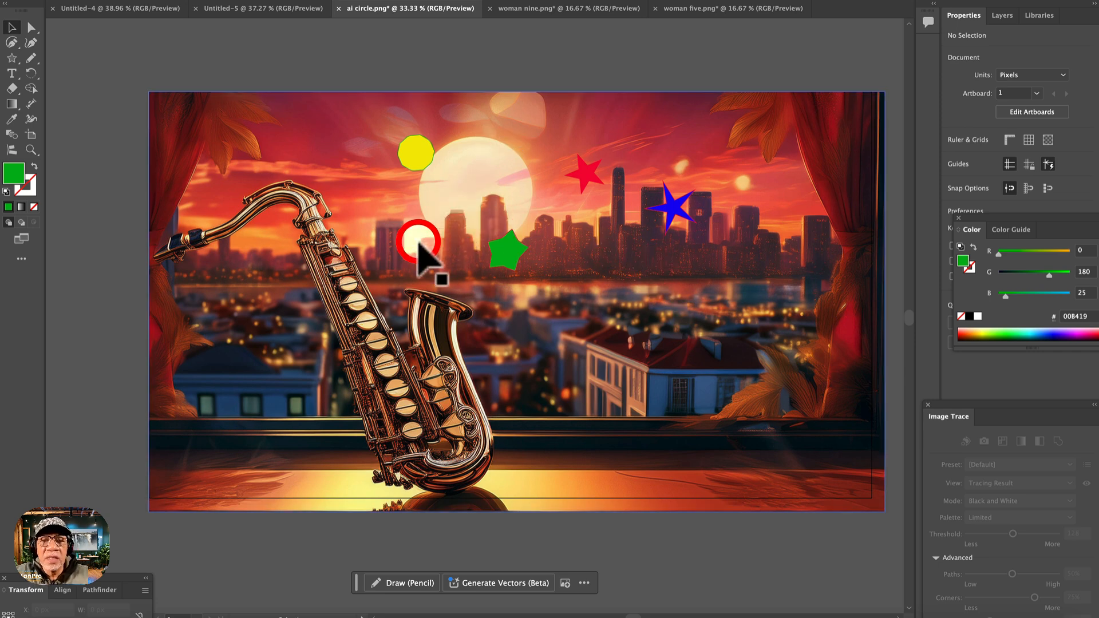
Move the group of four shapes over the skyline to about X 1008 px, Y 303 px.
click(422, 153)
drag(420, 149, 367, 163)
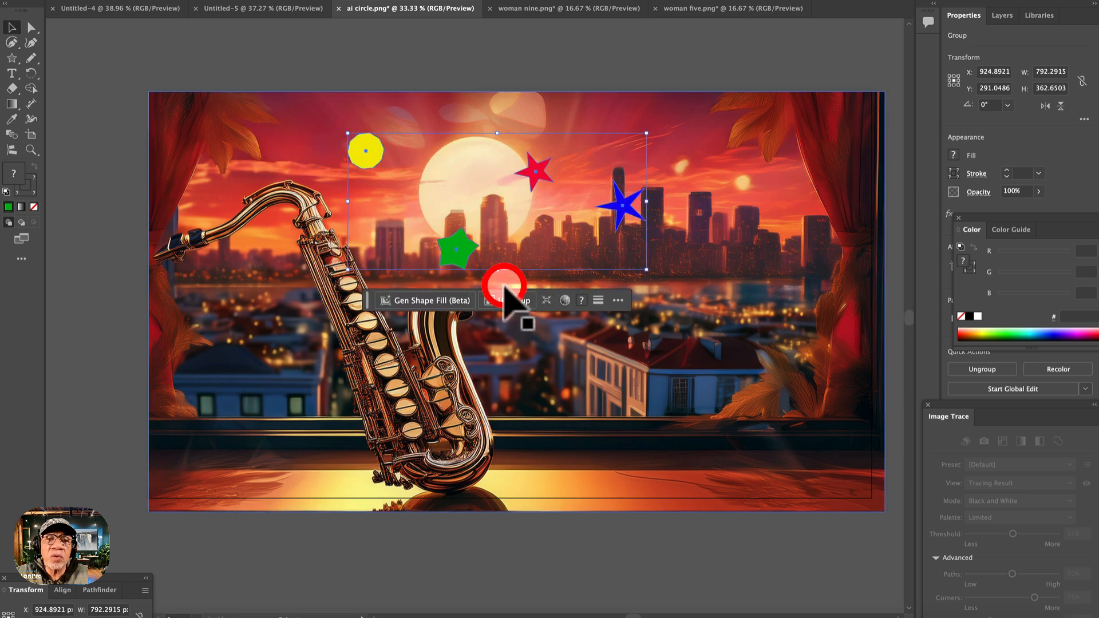
drag(366, 150, 398, 158)
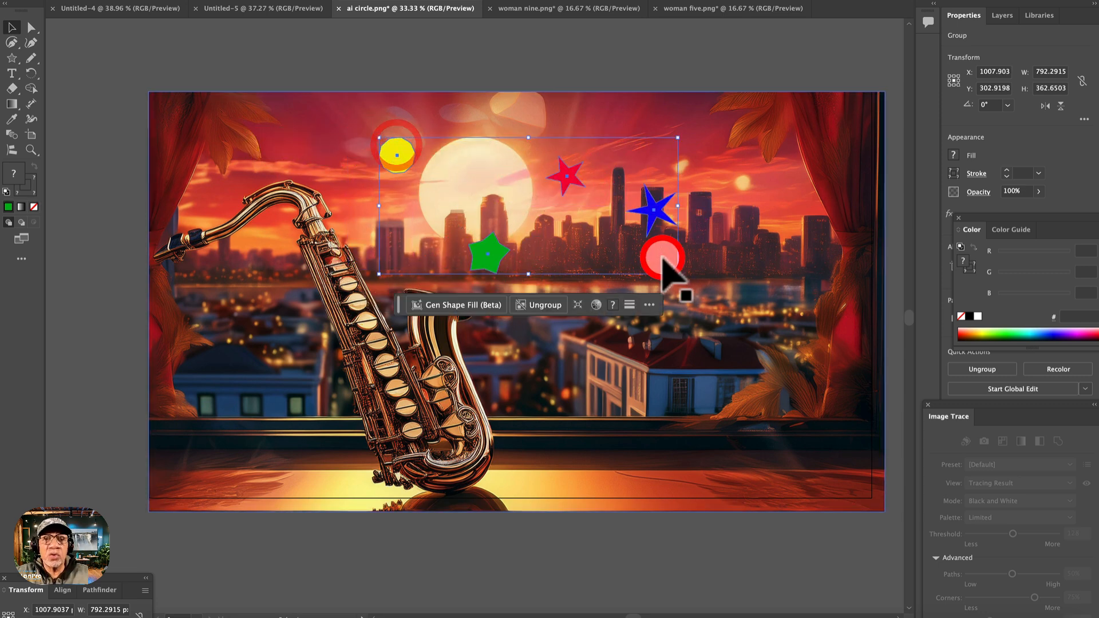